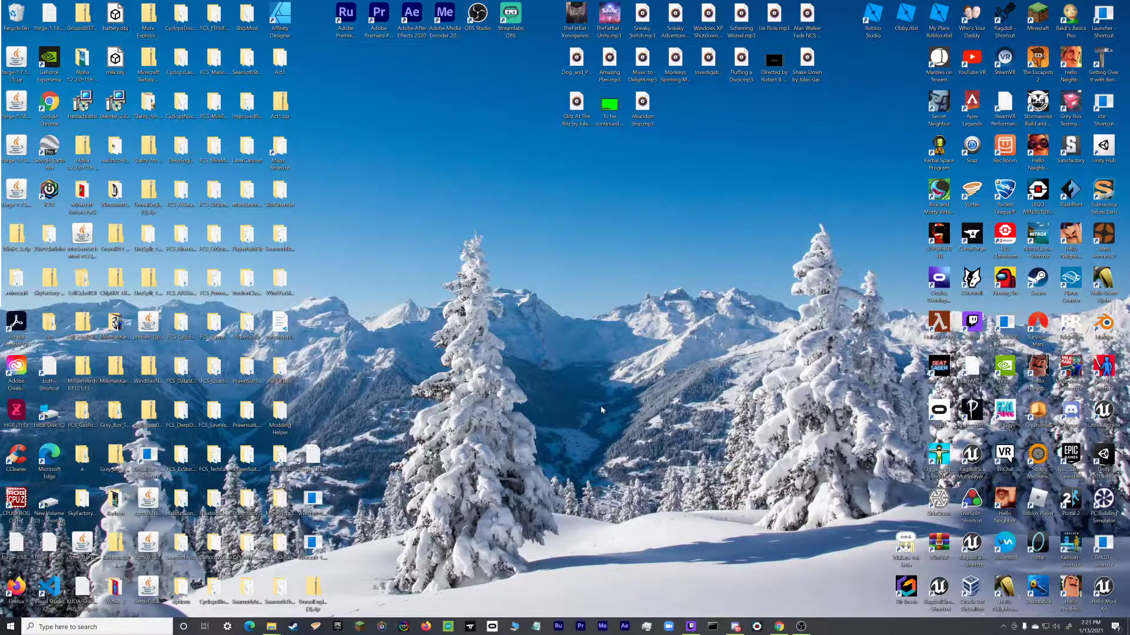
Step: Launch the Hello Neighbor Mod Kit, decline loading the incompatible Granny plugin, and dismiss the new game mod window
left_click(1103, 594)
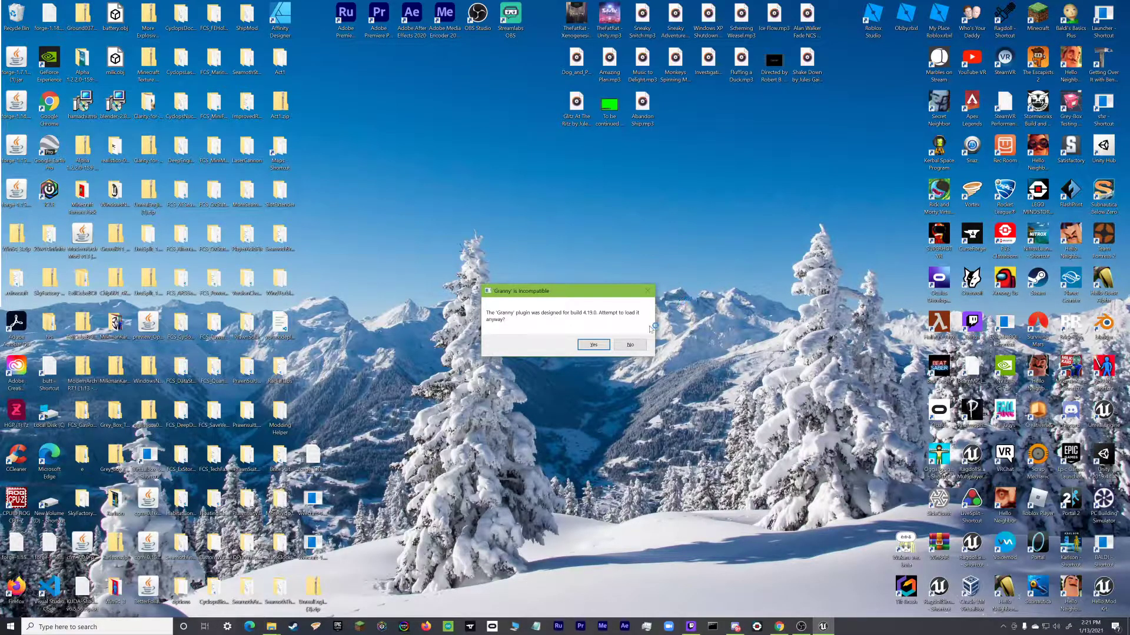
left_click(638, 345)
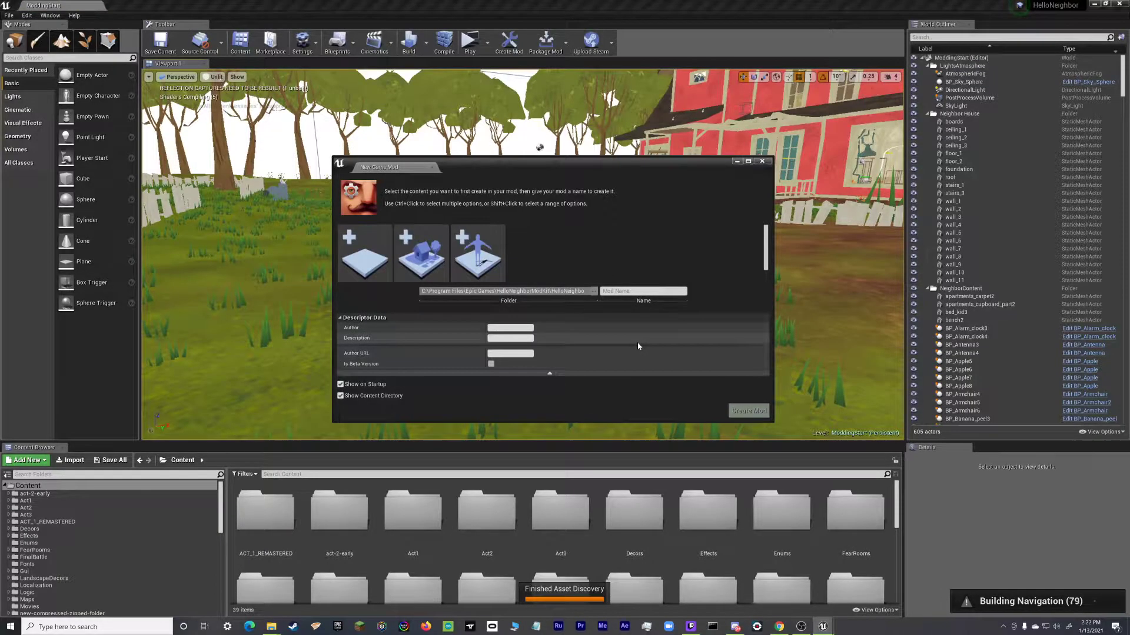
left_click(762, 161)
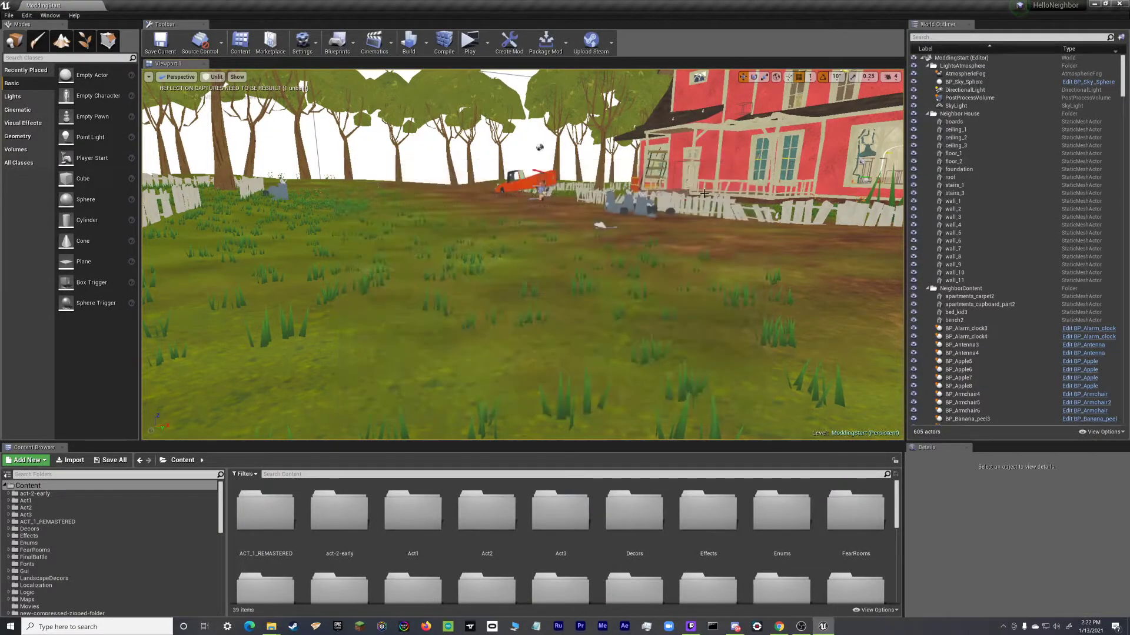
Step: Show the Localization folder in File Explorer, go up to the project's Content folder, and send and close the crash report
scroll(775, 535, "down", 5)
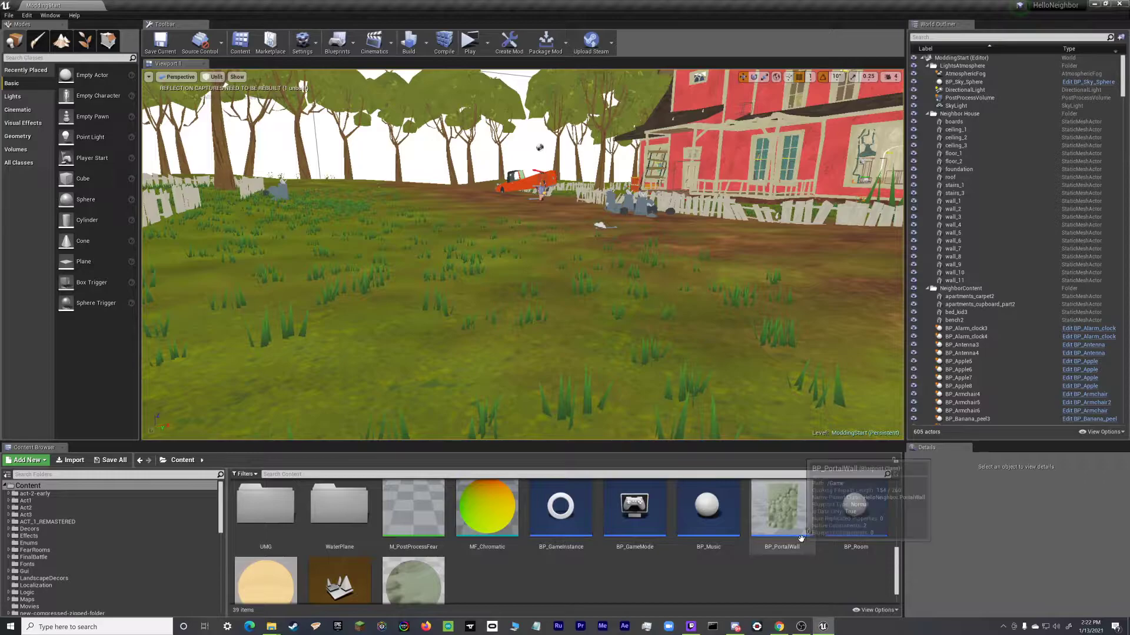
left_click_drag(413, 580, 571, 548)
scroll(517, 549, "up", 5)
right_click(570, 548)
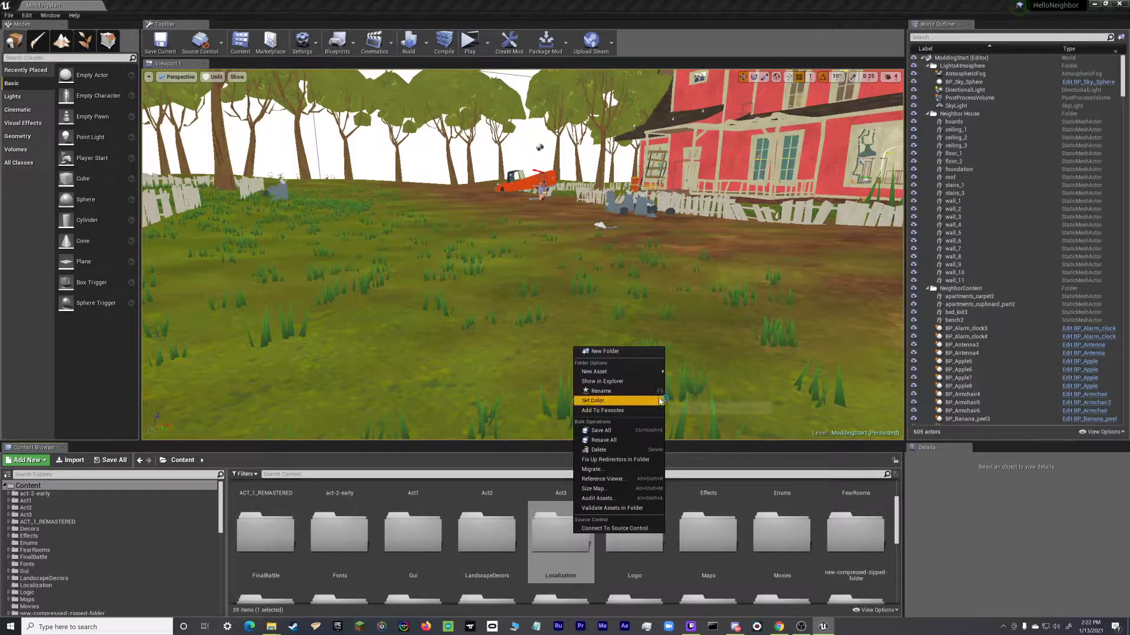
left_click(649, 383)
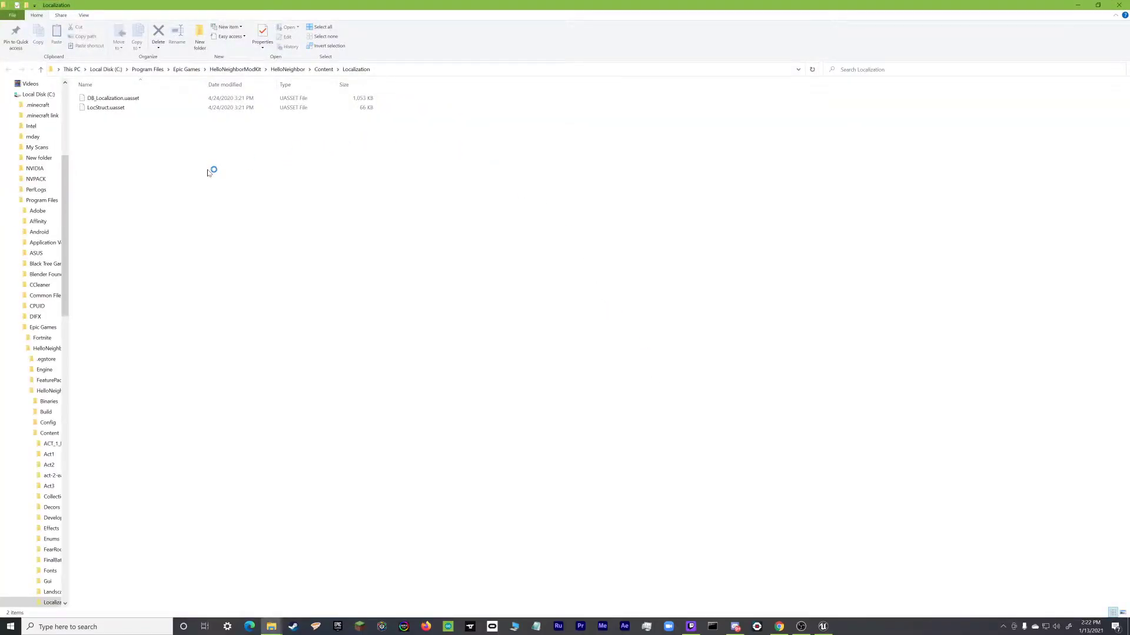
left_click(328, 71)
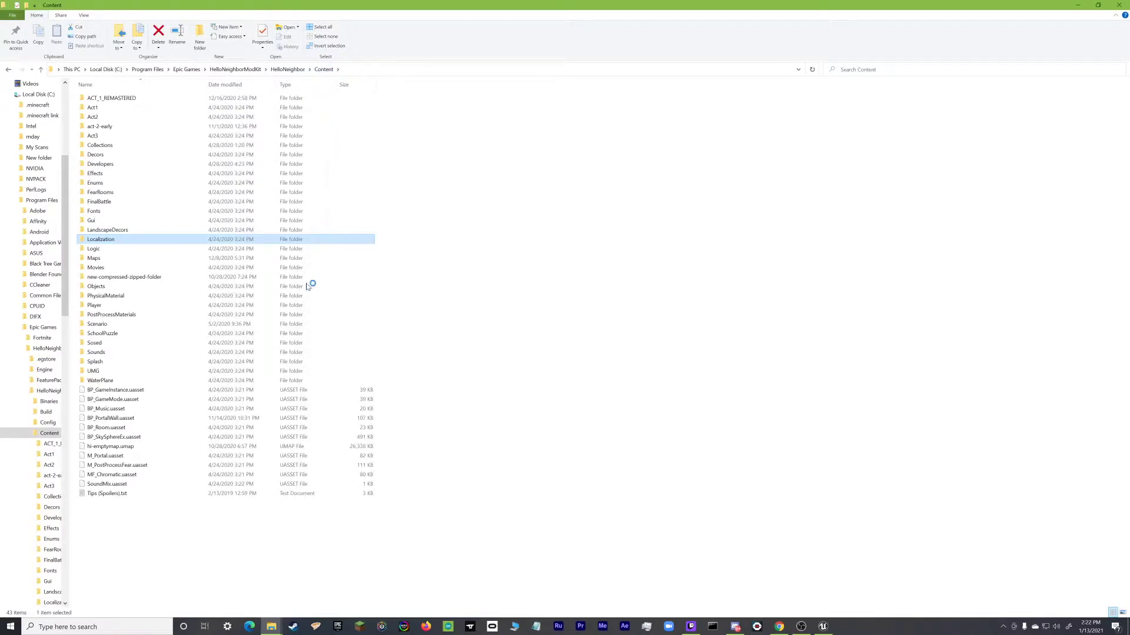
left_click(274, 528)
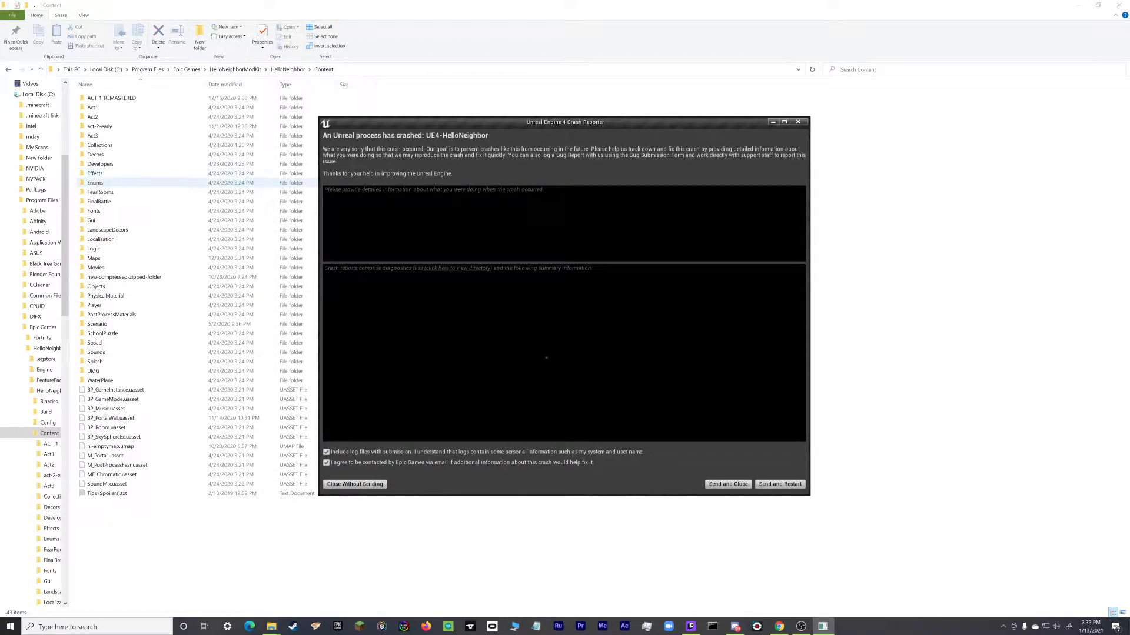
left_click(728, 485)
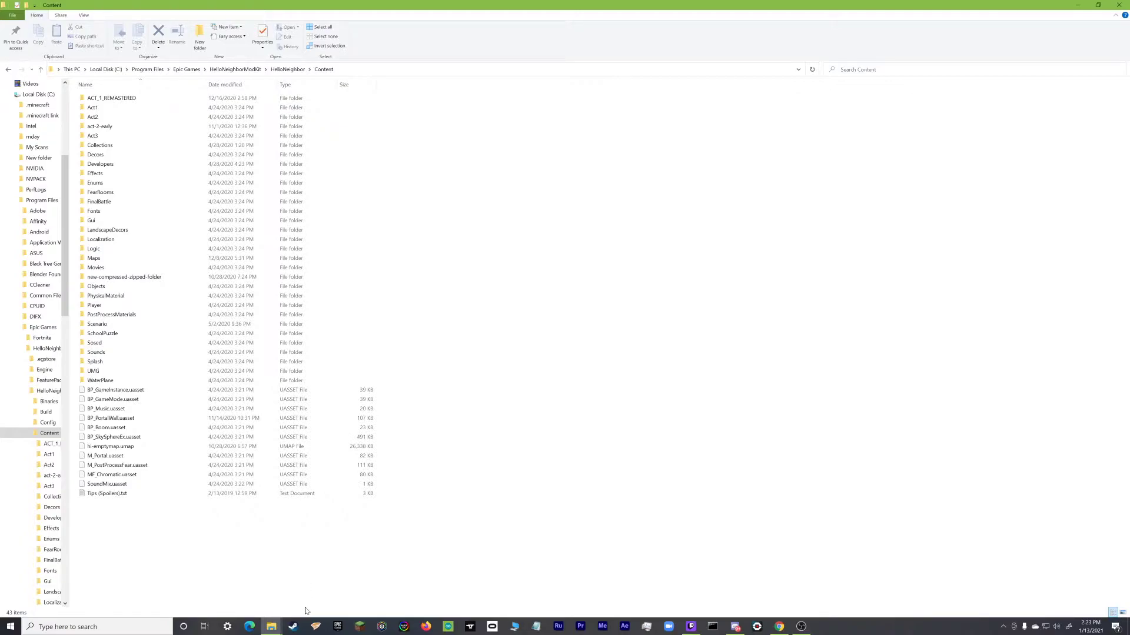
Step: Show the Downloads folder in a second, smaller File Explorer window placed clear of the Content folder's file list
left_click(271, 627)
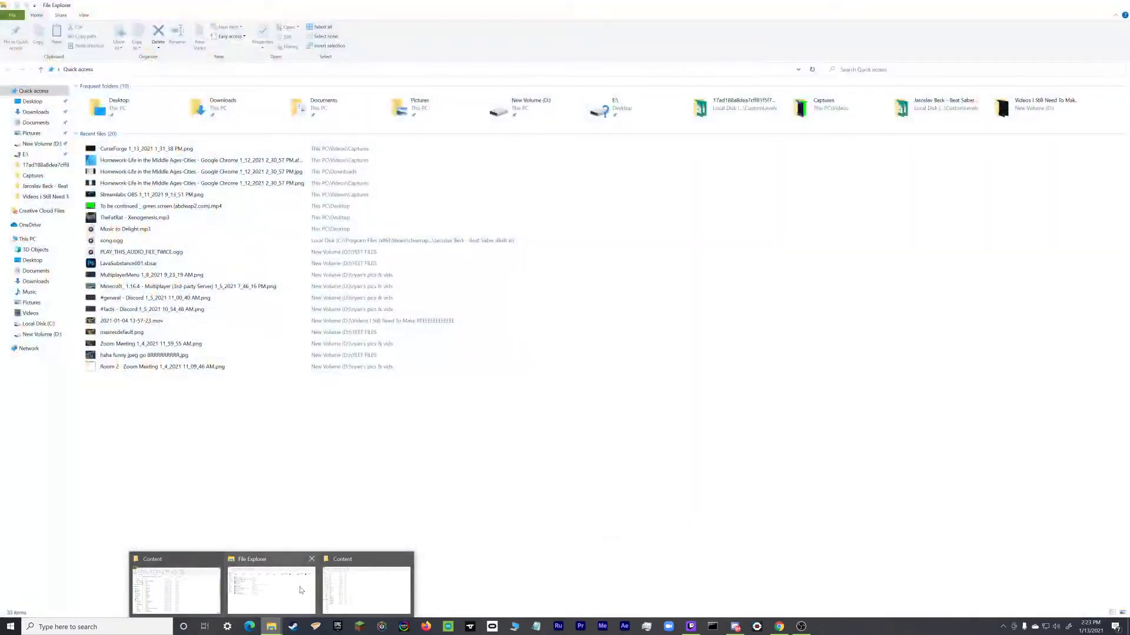
left_click(272, 590)
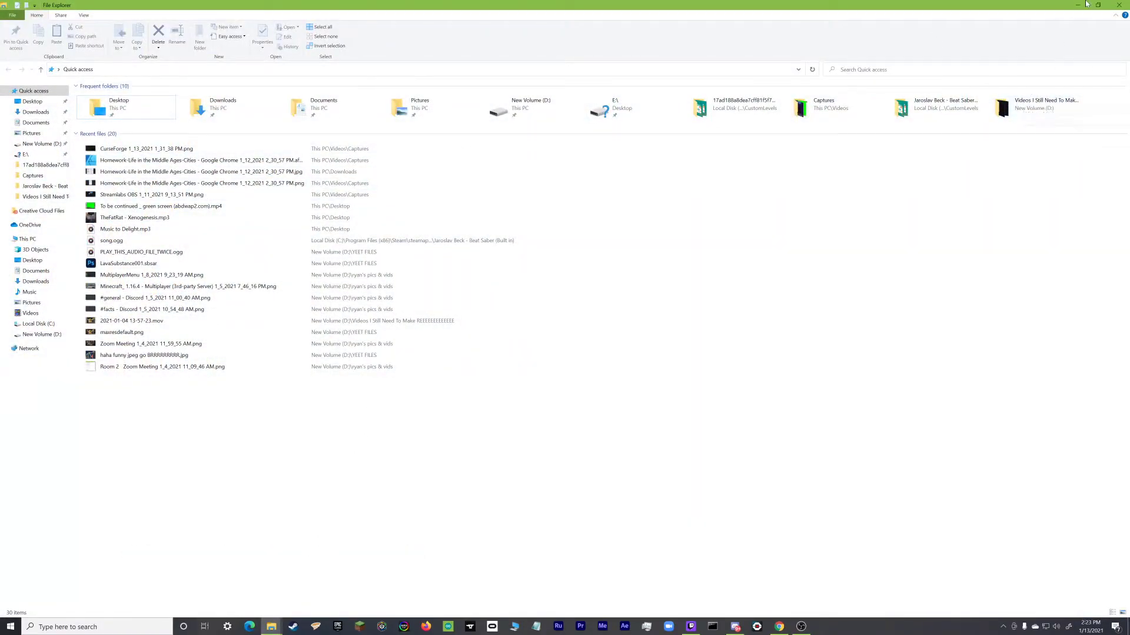
left_click(1097, 5)
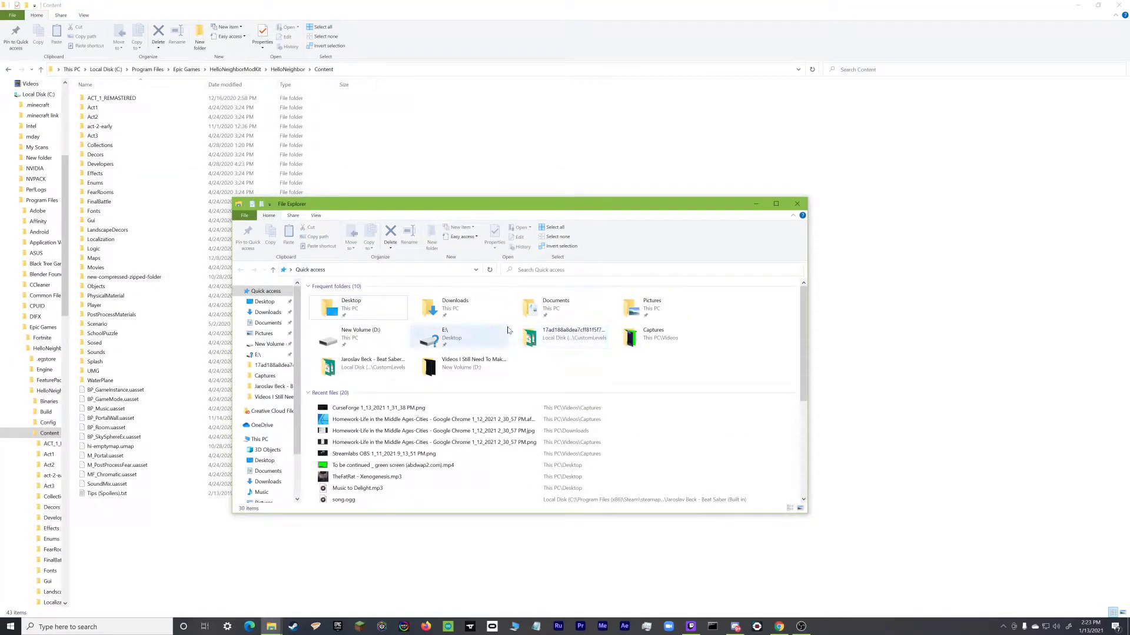
left_click(268, 482)
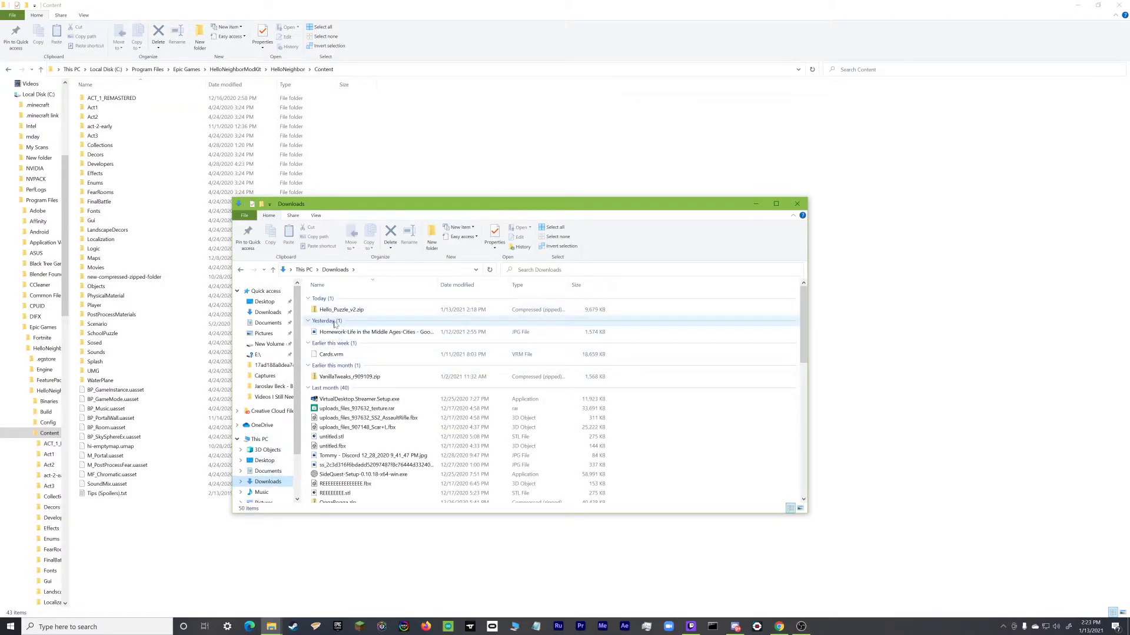
left_click(372, 311)
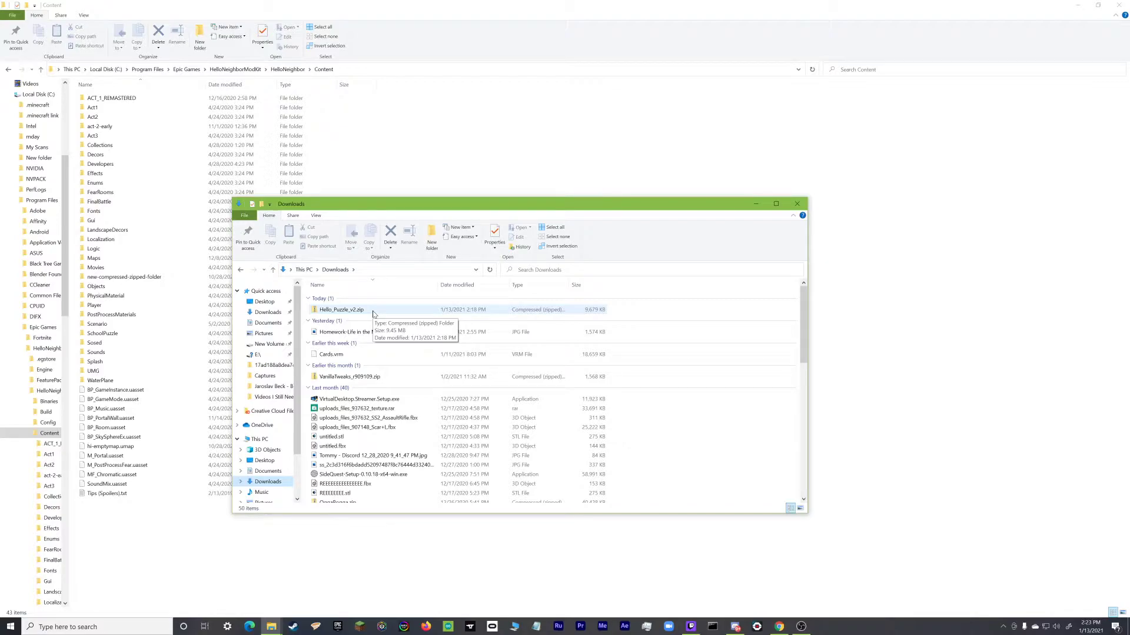
left_click_drag(411, 208, 563, 234)
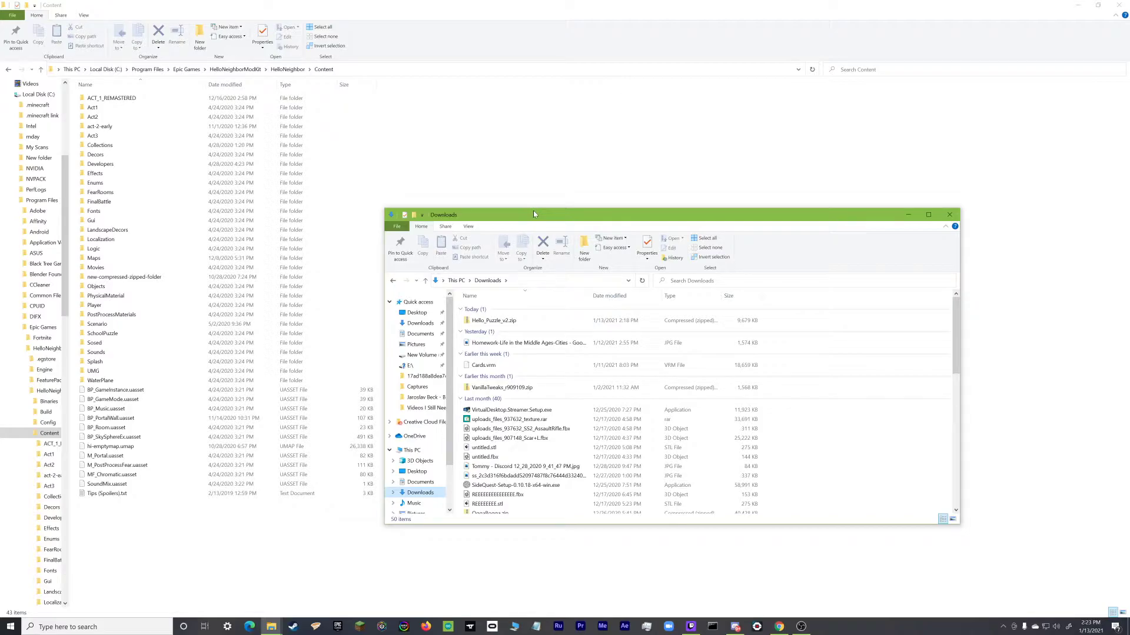
left_click_drag(518, 215, 591, 199)
Step: Extract Hello_Puzzle_v2.zip to the default destination in Downloads and close the extracted folder's window
left_click(567, 305)
right_click(567, 305)
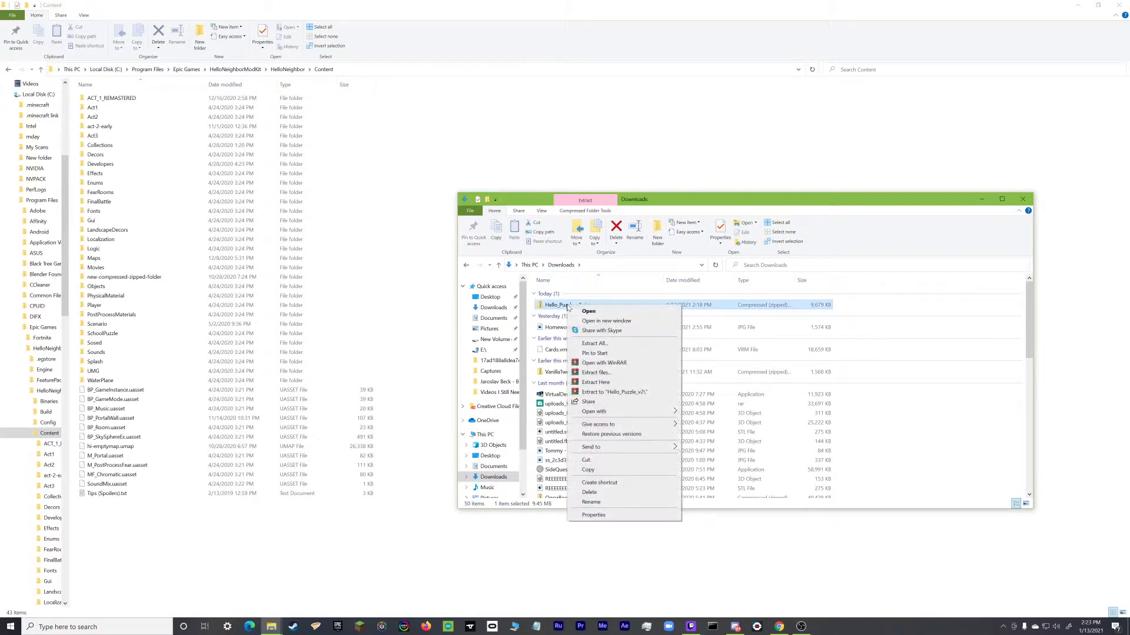
left_click(623, 345)
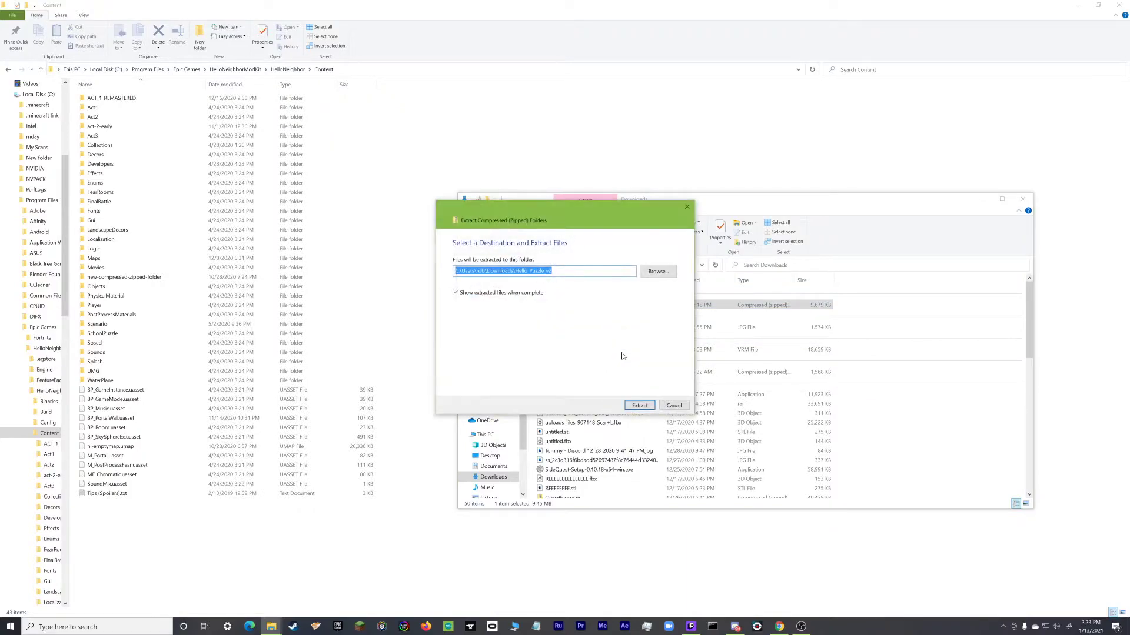
left_click(640, 406)
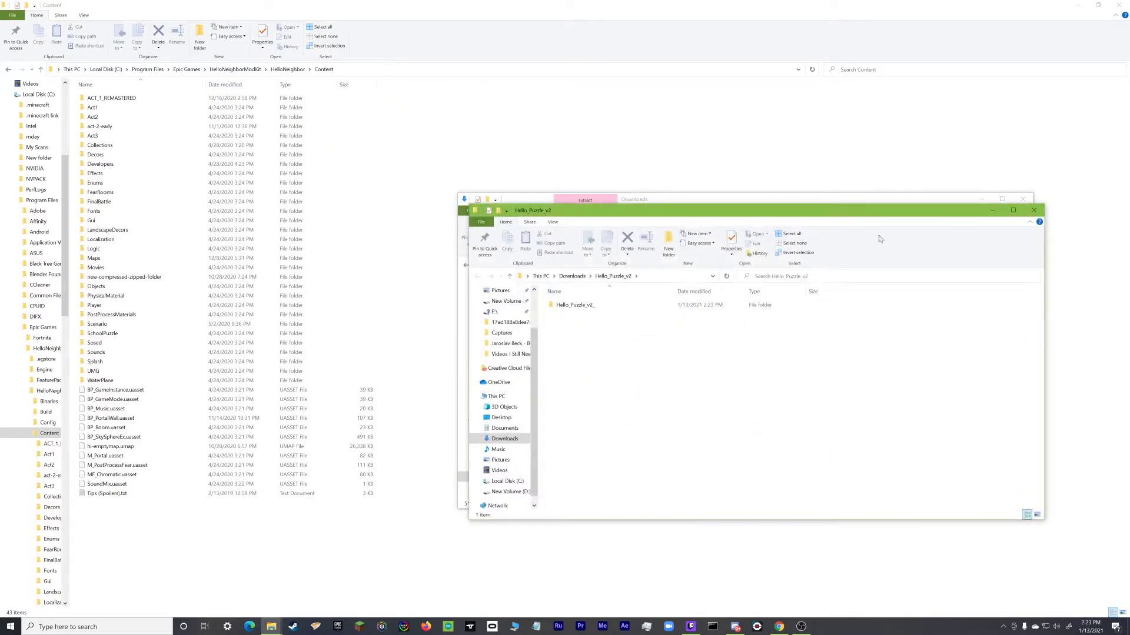
left_click(1034, 210)
Step: Move the extracted Hello_Puzzle_v2 folder from Downloads into the mod kit's Content folder and close the File Explorer windows
left_click(603, 318)
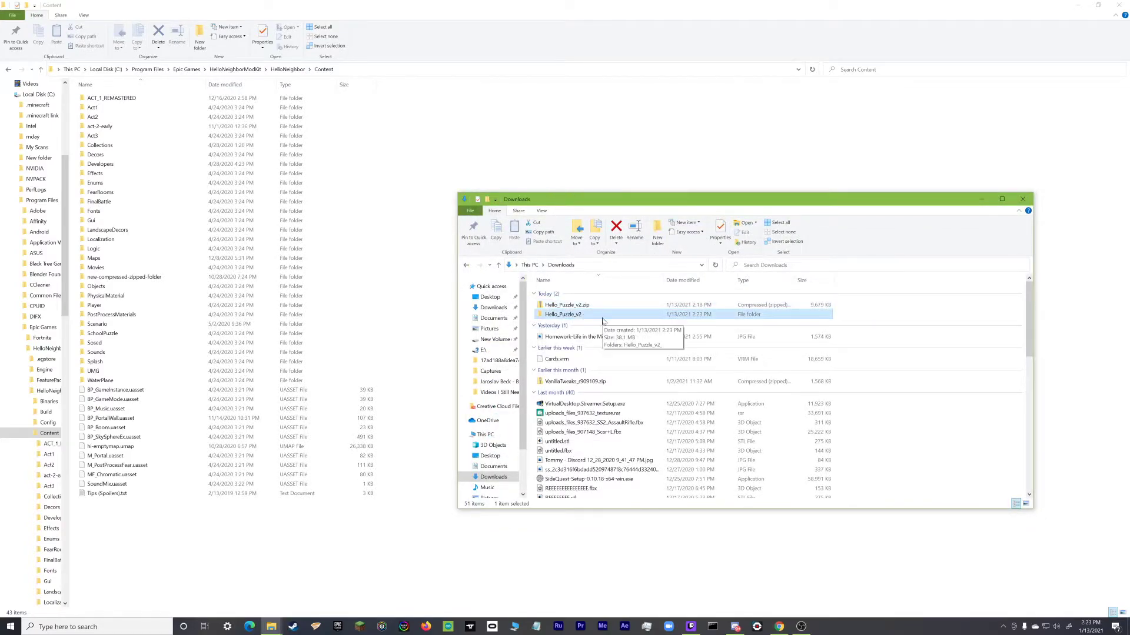
left_click_drag(603, 320, 388, 229)
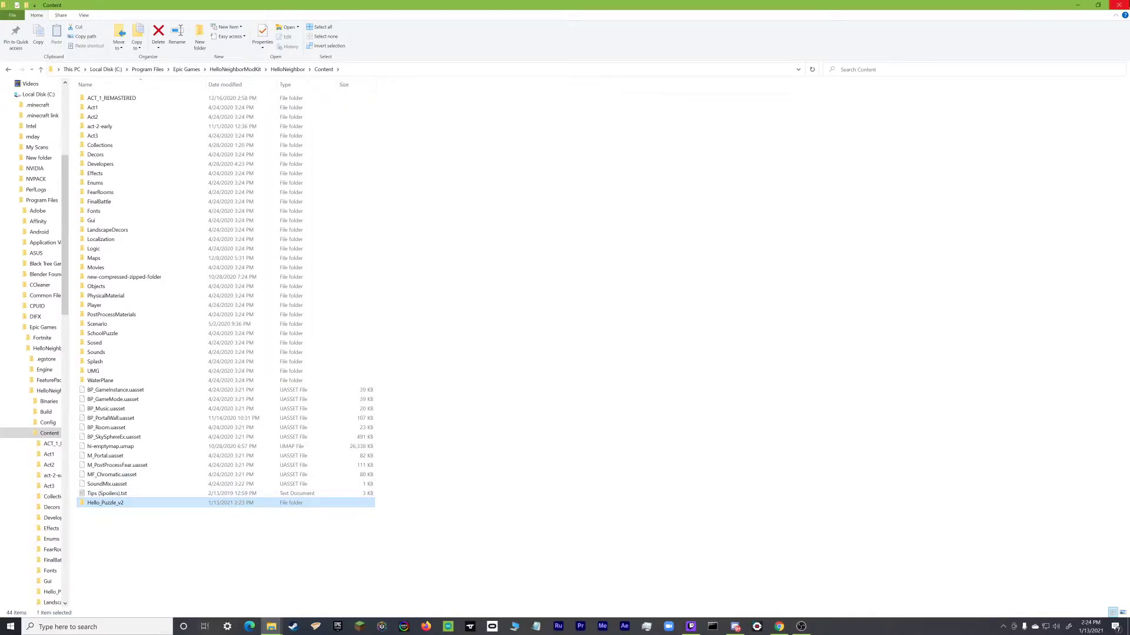
left_click(1119, 4)
left_click(1026, 196)
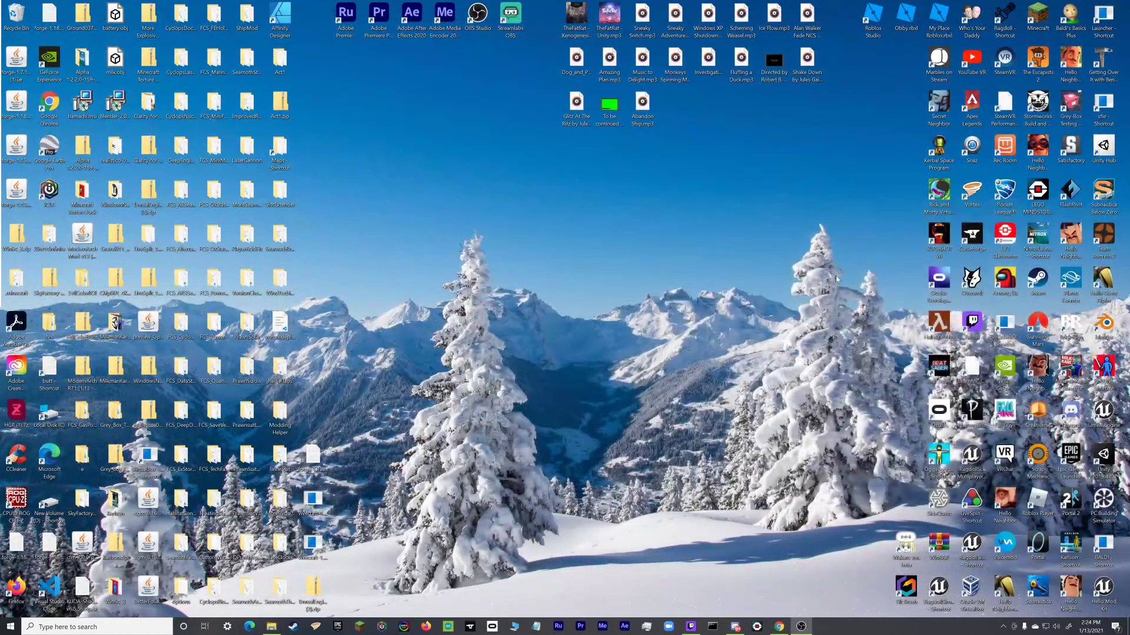
left_click(271, 627)
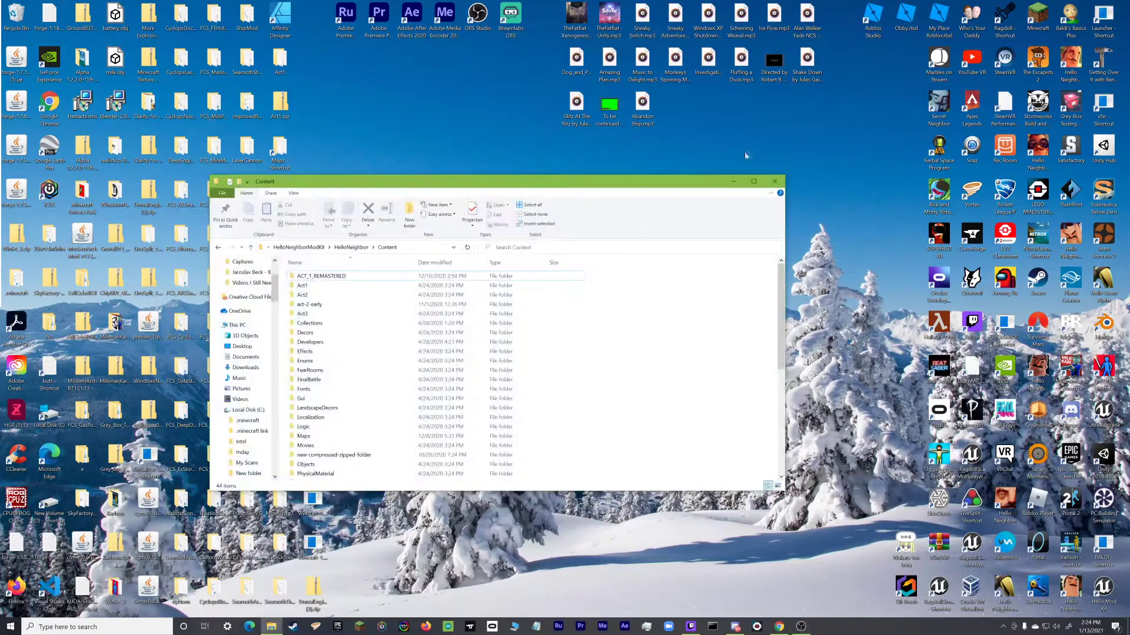
left_click(774, 183)
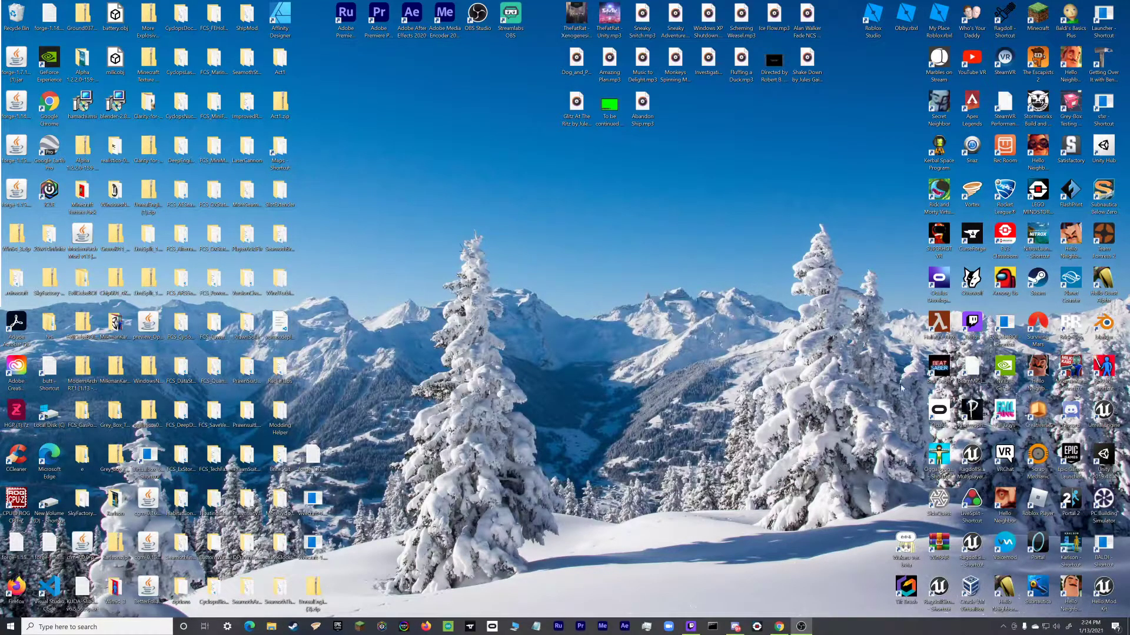
Step: Relaunch the Hello Neighbor Mod Kit without loading the Granny plugin and close the new game mod window
left_click(1103, 593)
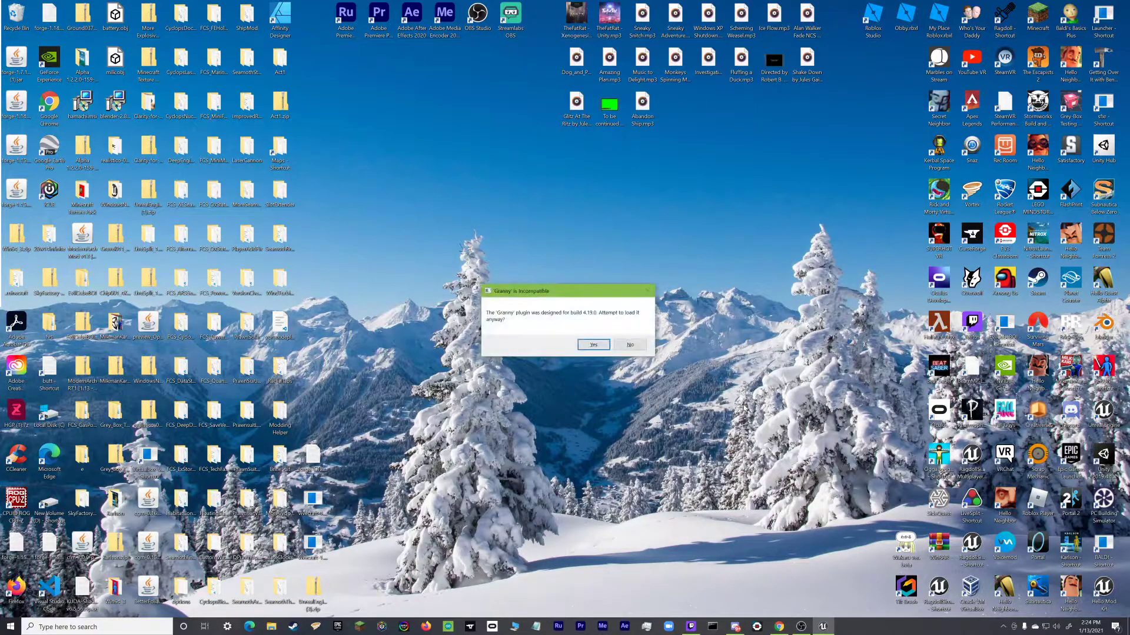
left_click(644, 345)
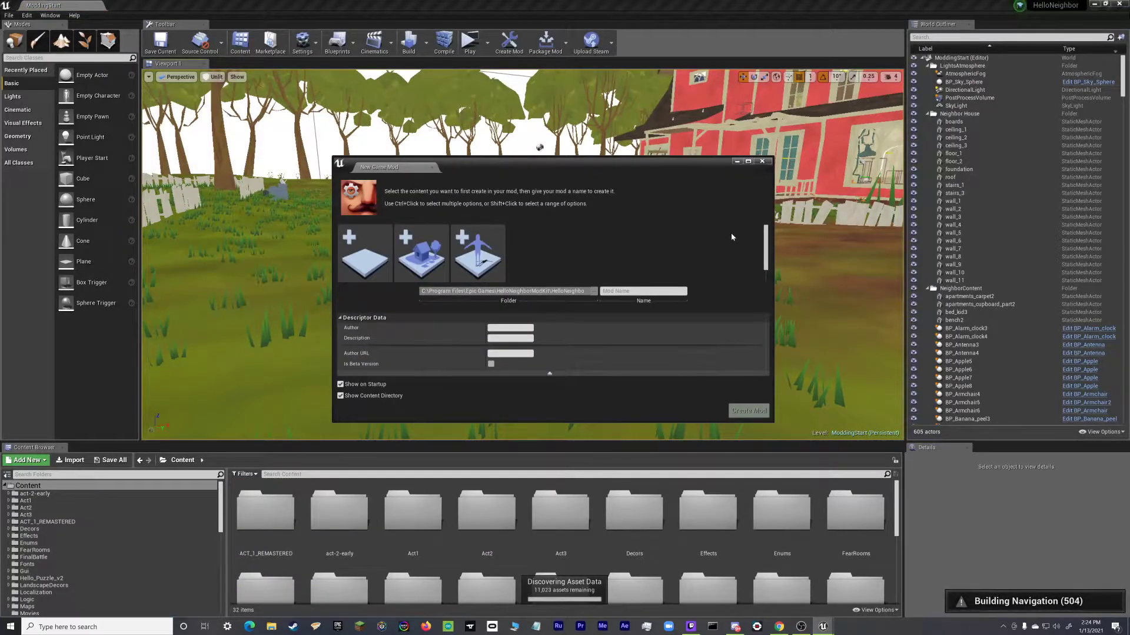
left_click(762, 163)
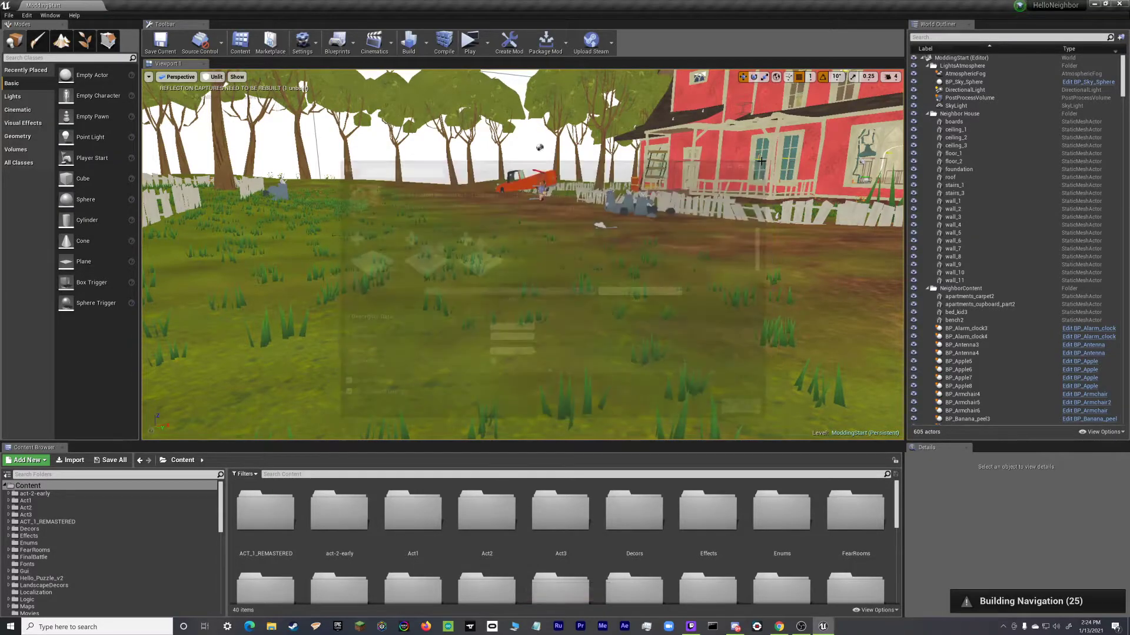
Step: Browse into the Hello_Puzzle_v2 folder and its nested Content folder down to Maps to examine the imported maps
scroll(863, 566, "down", 2)
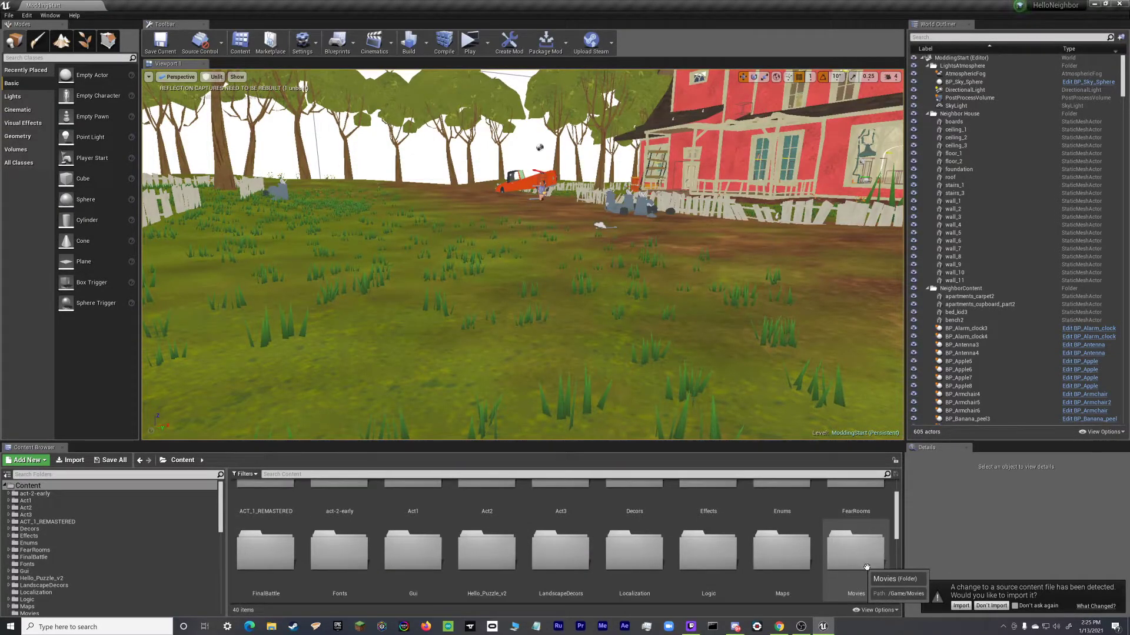
double_click(486, 512)
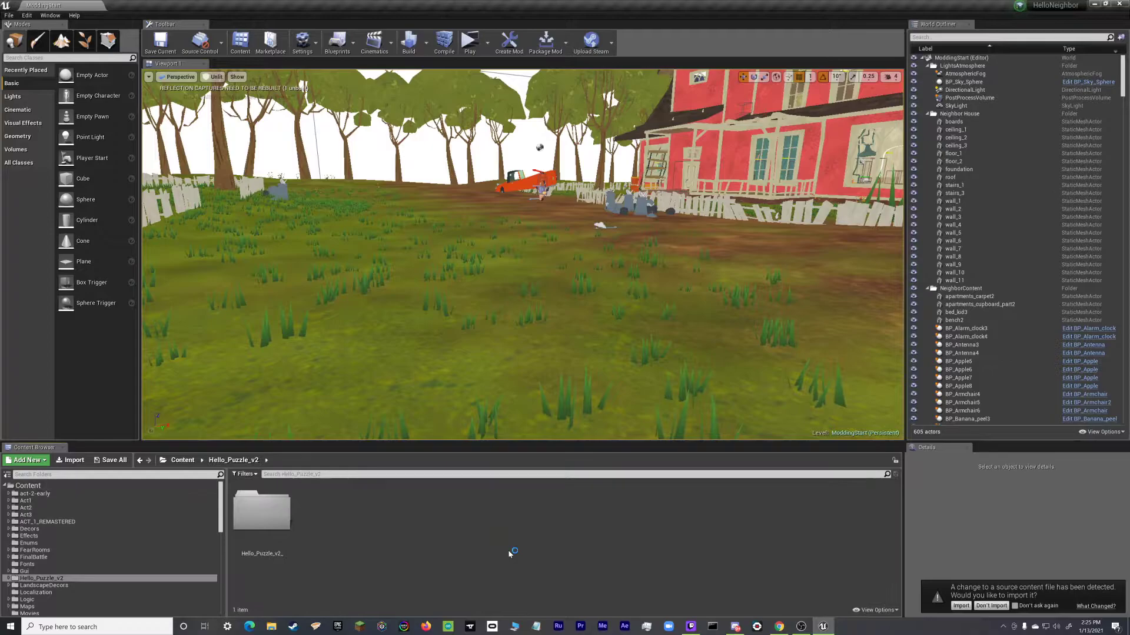
double_click(276, 511)
double_click(261, 512)
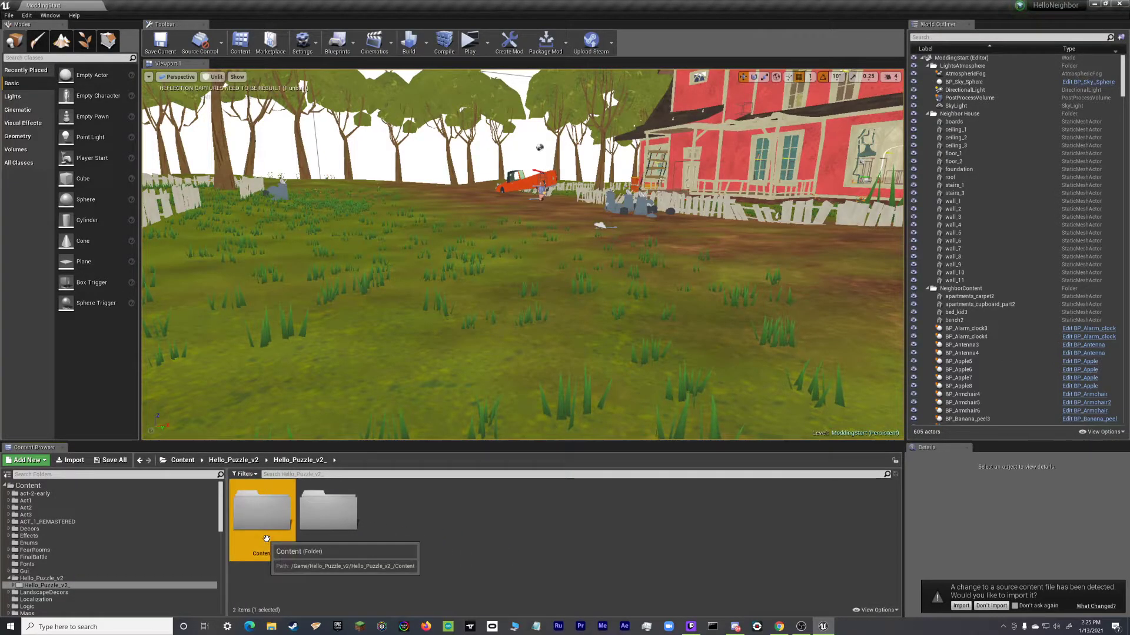
double_click(262, 511)
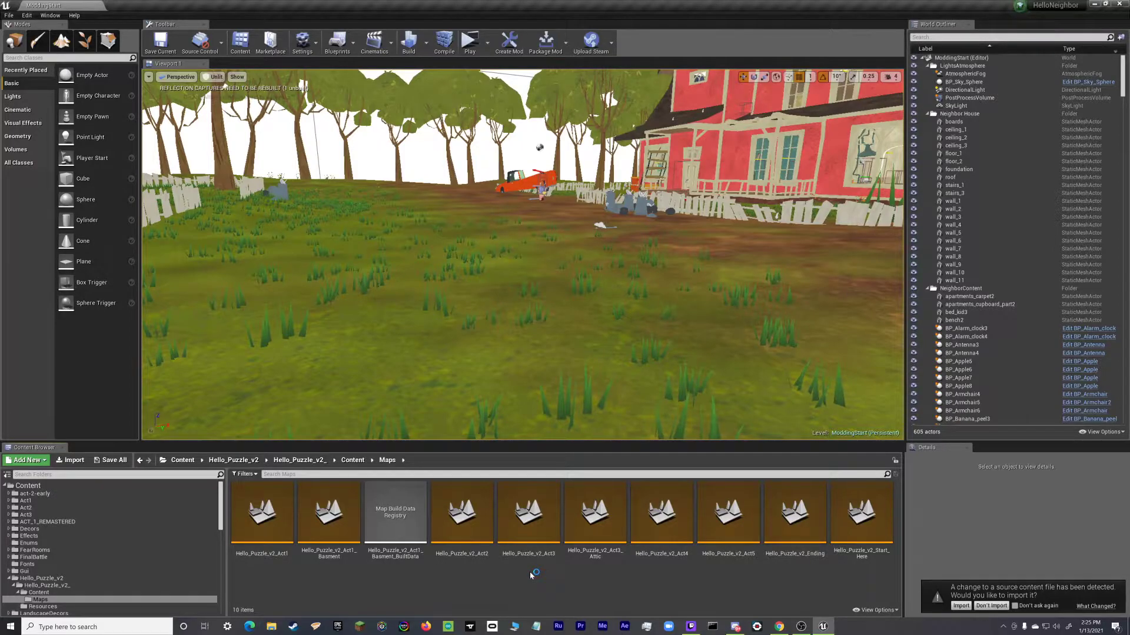
Step: Return to the root Content folder and reopen the Hello_Puzzle_v2 folder
left_click(177, 462)
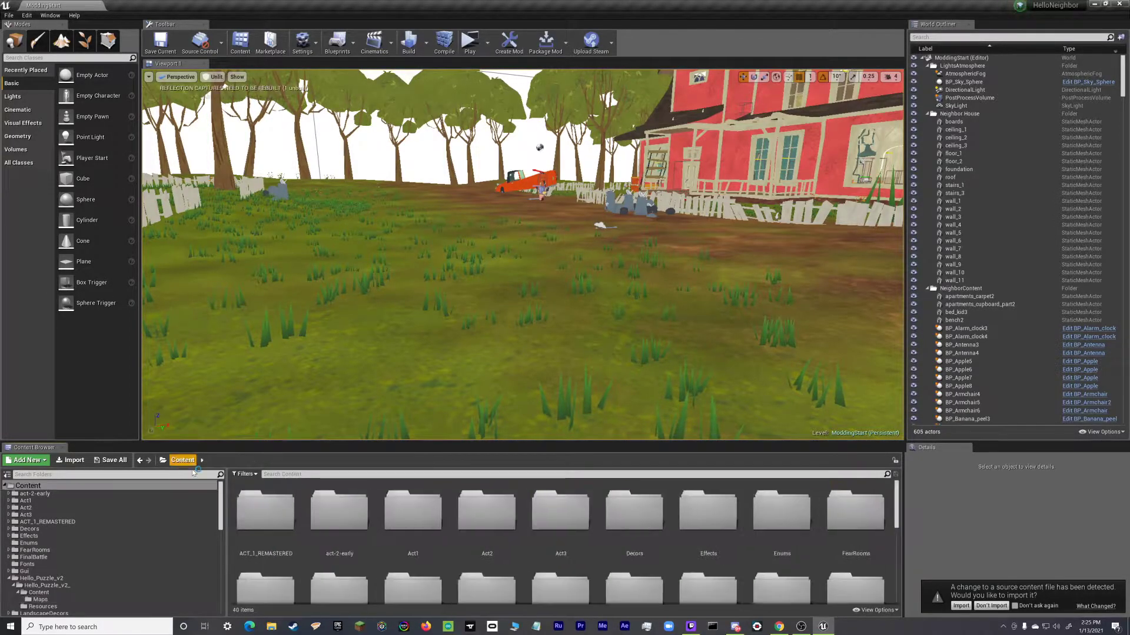
scroll(548, 537, "down", 1)
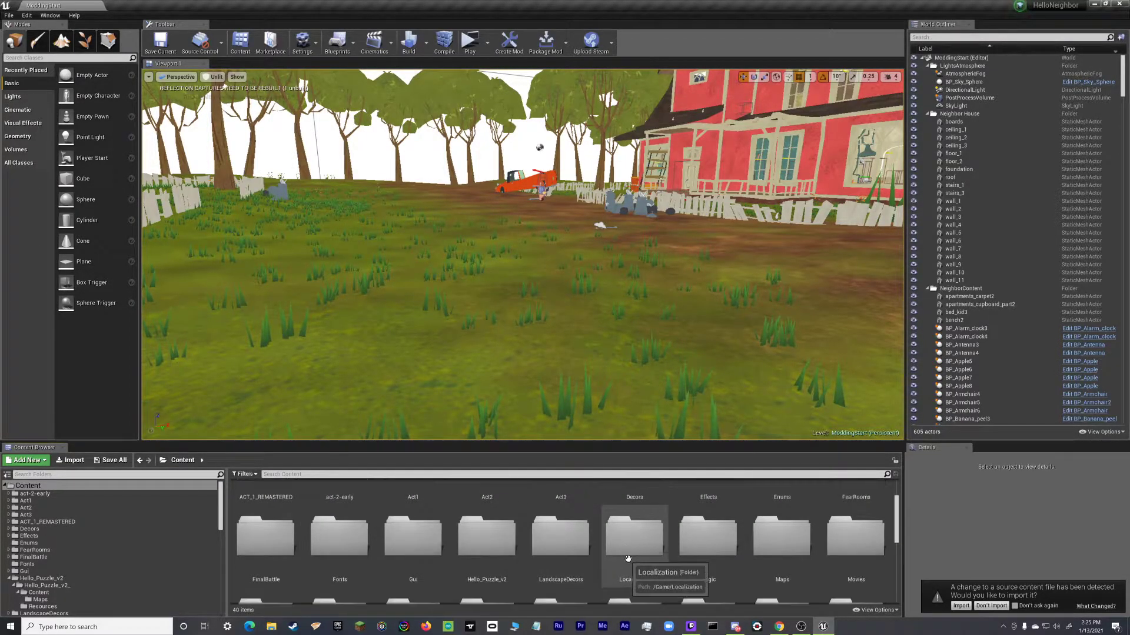
scroll(619, 553, "down", 2)
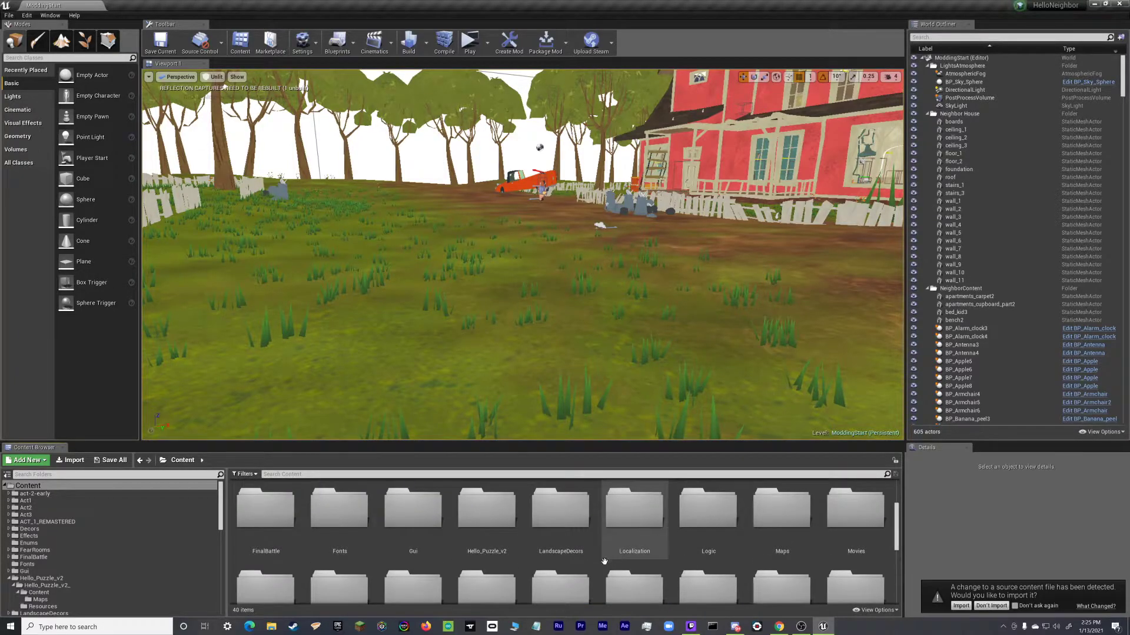
double_click(499, 536)
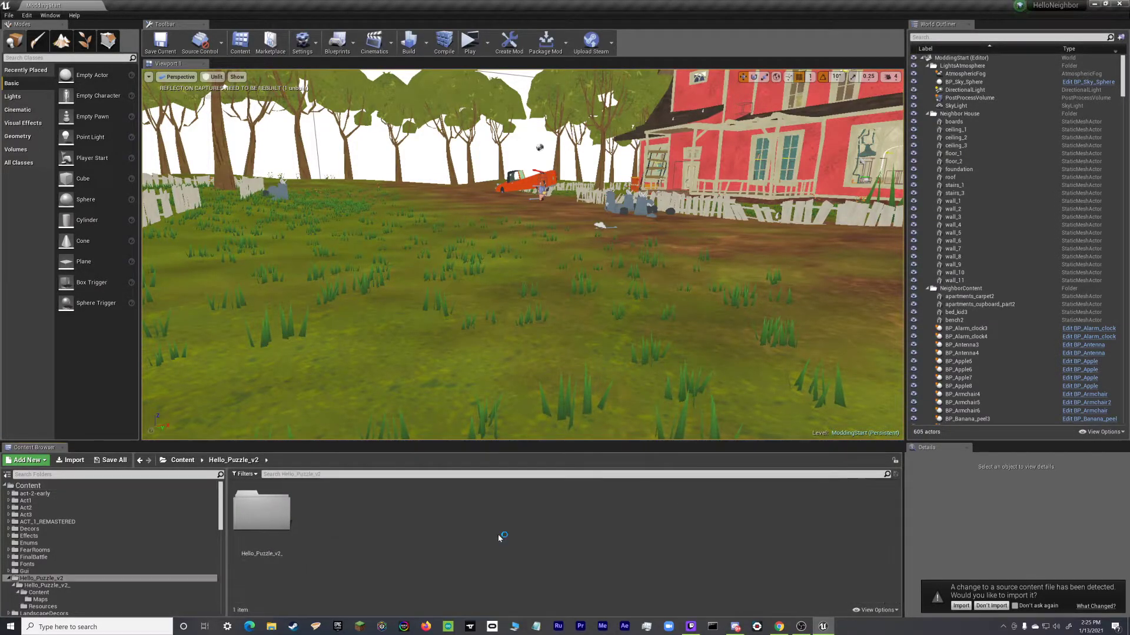
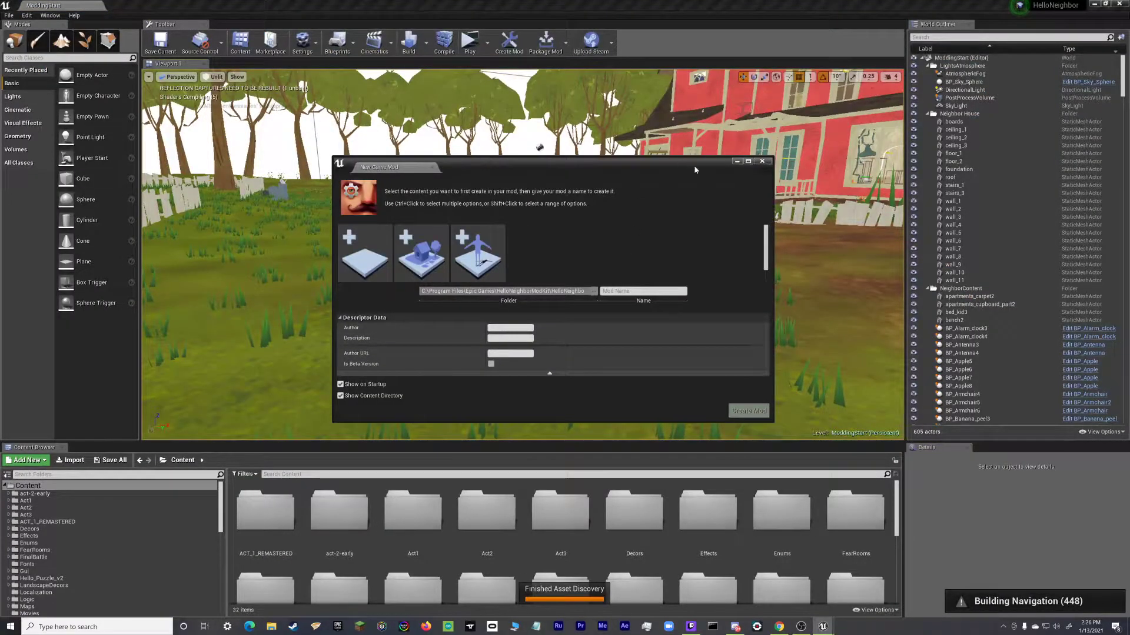
Step: Close the new game mod window and browse into the Hello_Puzzle_v2 folder and its nested Hello_Puzzle_v2_ subfolder
left_click(762, 162)
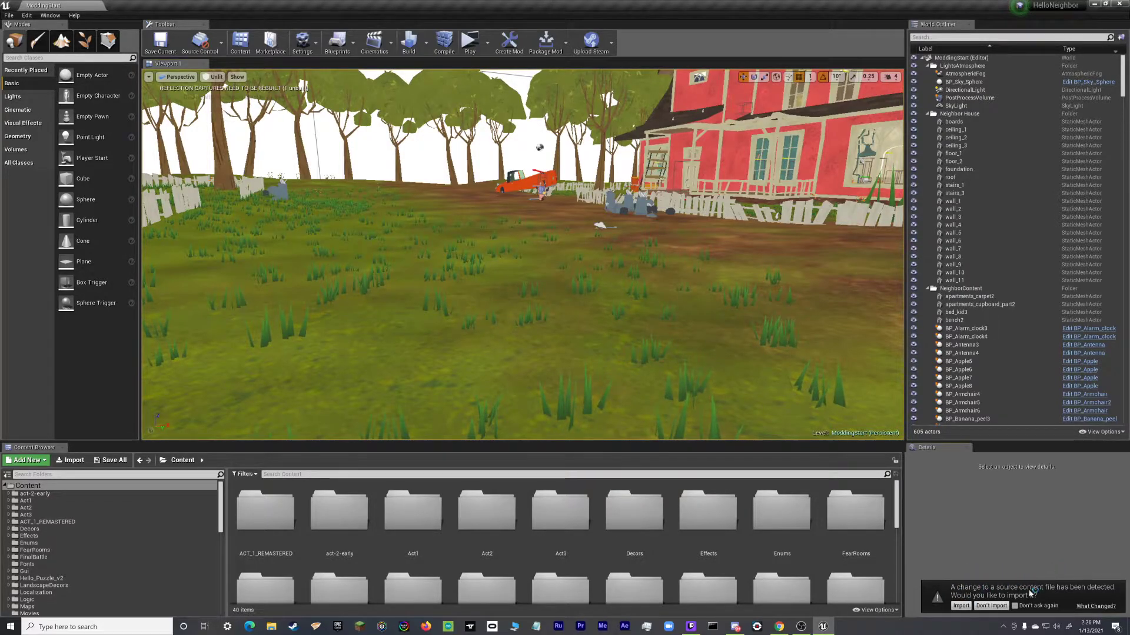
scroll(545, 492, "down", 3)
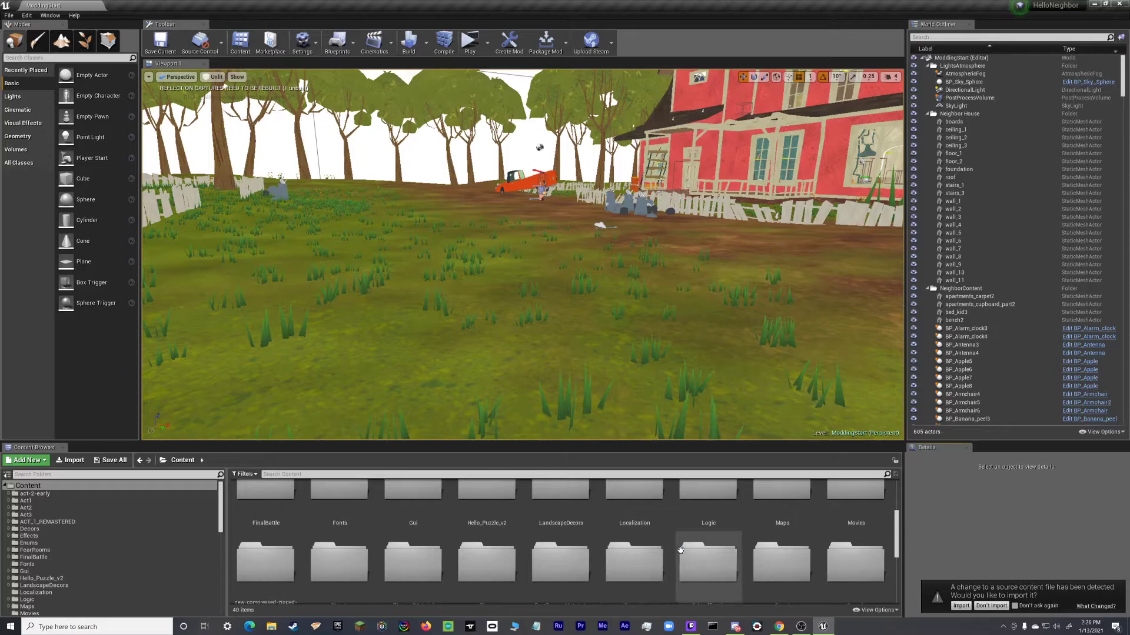
scroll(642, 550, "up", 1)
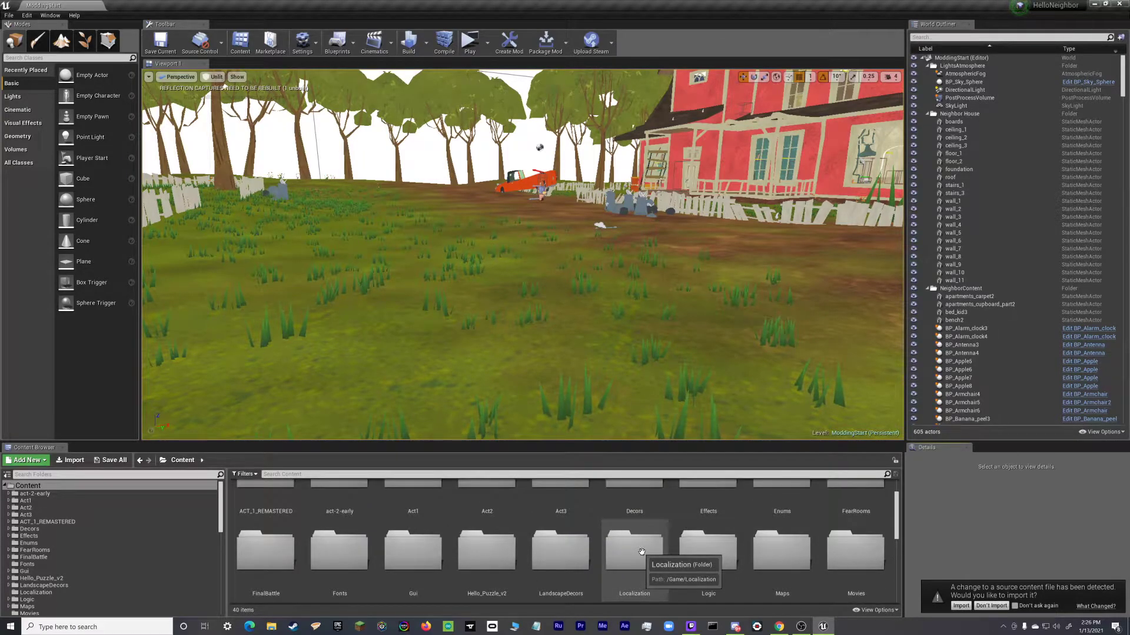
double_click(481, 541)
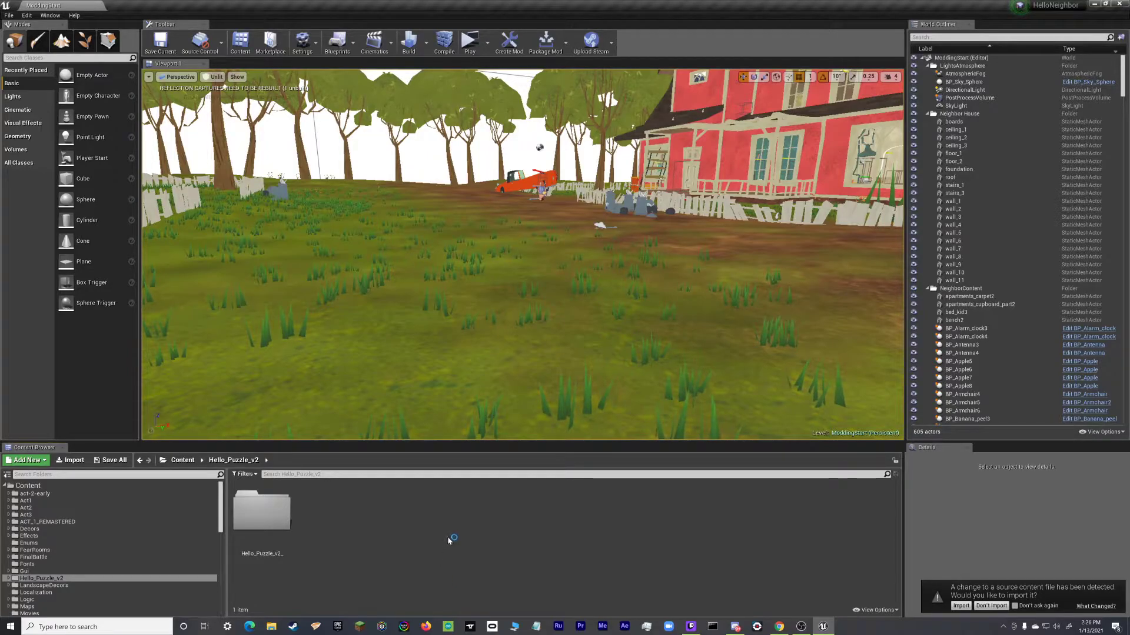
double_click(259, 521)
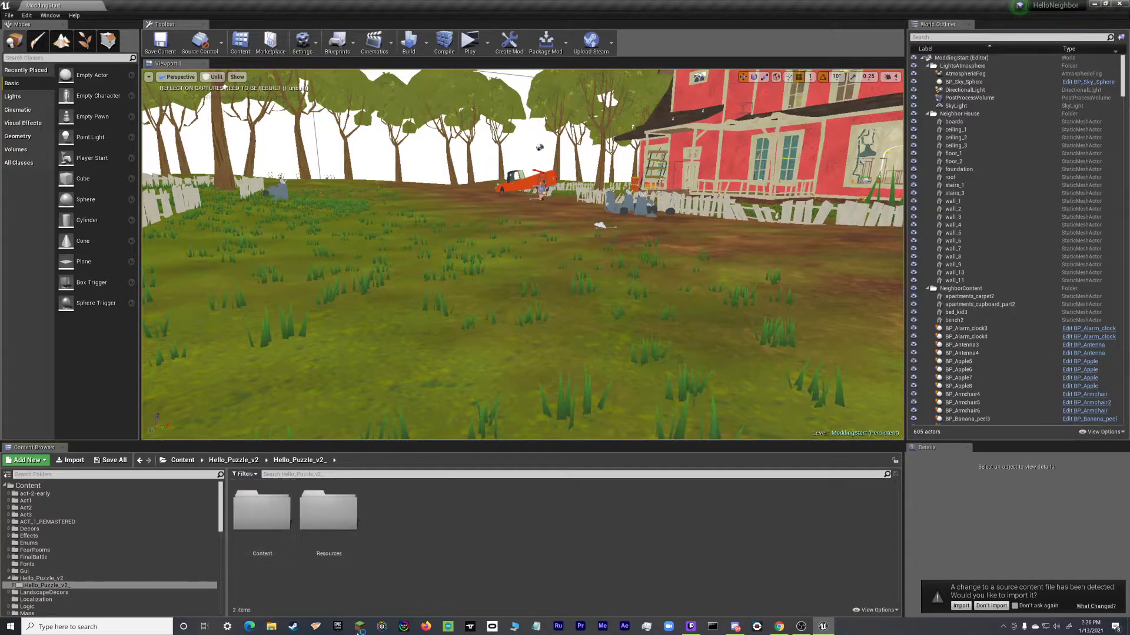
Step: Try to open the Content folder inside Hello_Puzzle_v2_, and send the Unreal Engine crash report without restarting the editor
left_click(258, 533)
double_click(257, 533)
double_click(259, 518)
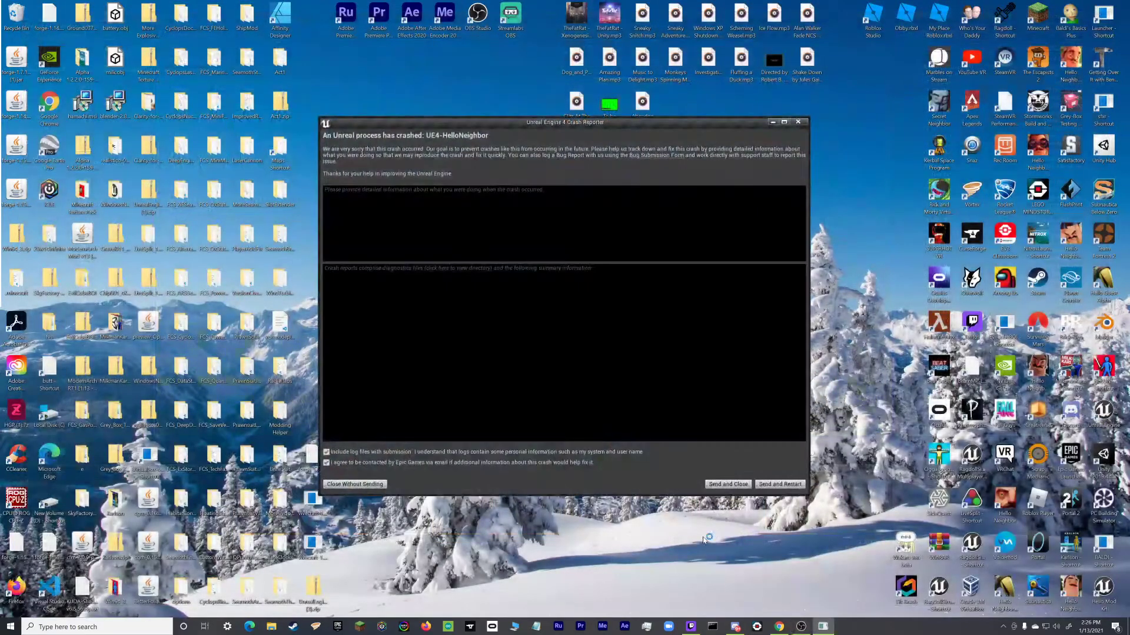
left_click(730, 483)
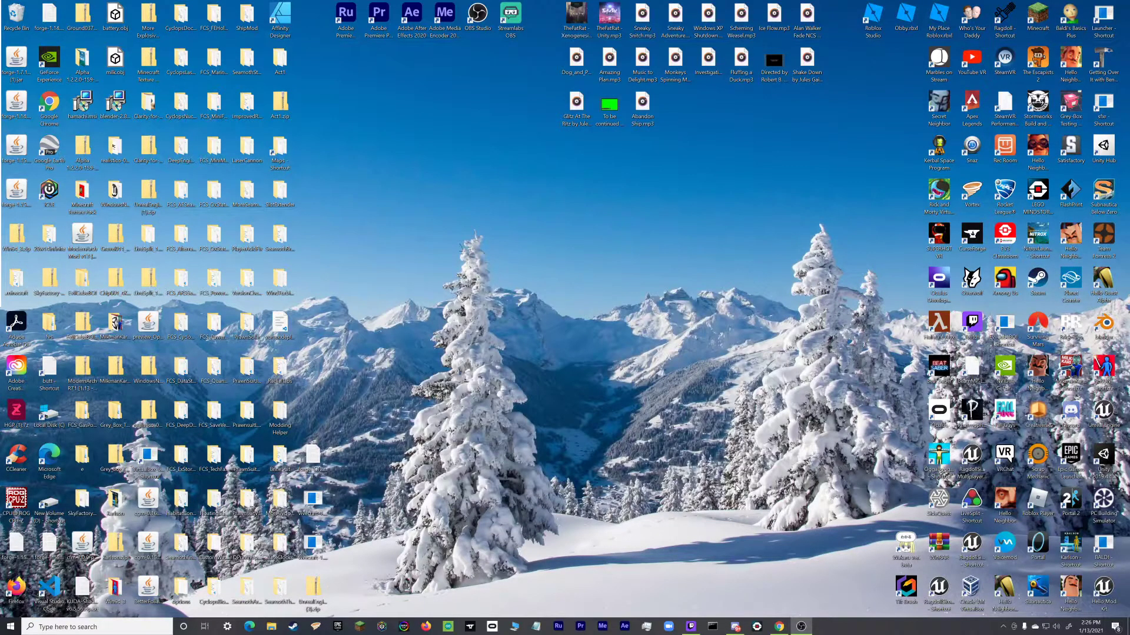